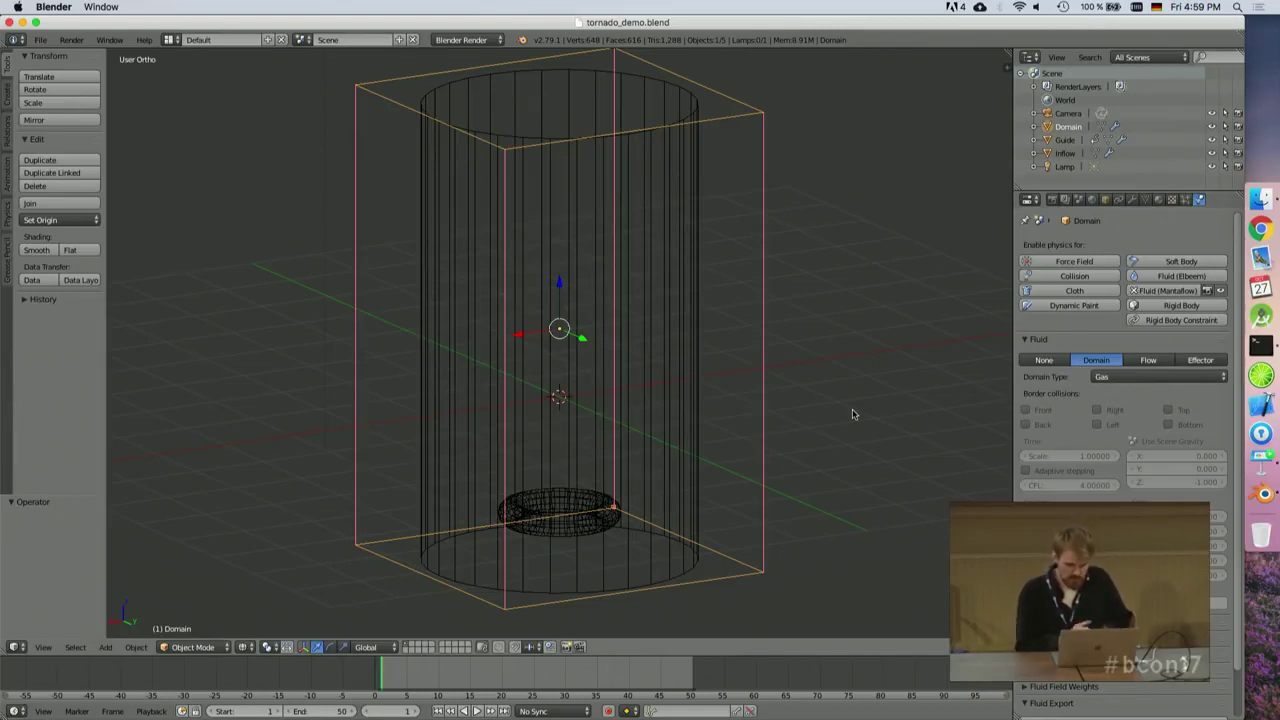
- Inspect the fluid physics settings of the Inflow torus and the Guide cylinder by selecting each in turn
{"action": "right_click", "coordinate": [557, 527]}
{"action": "scroll", "coordinate": [796, 450], "scroll_direction": "down", "scroll_amount": 5}
{"action": "scroll", "coordinate": [796, 450], "scroll_direction": "down", "scroll_amount": 2}
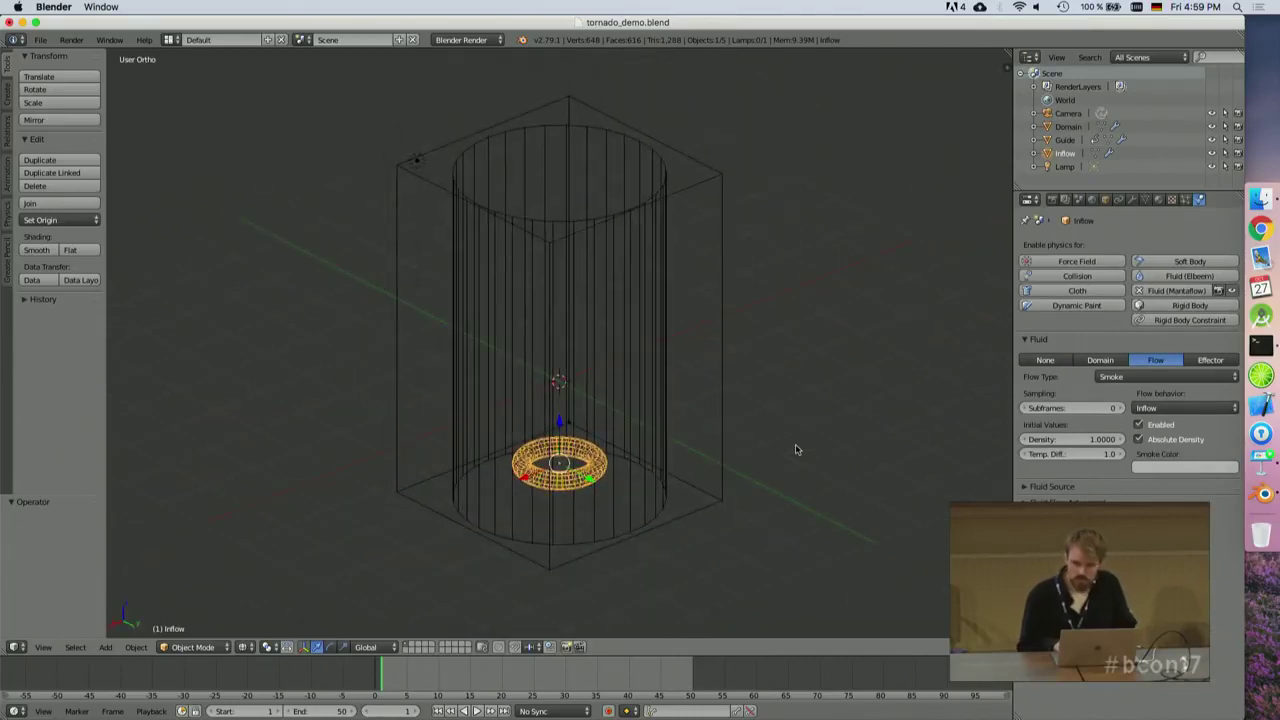
{"action": "right_click", "coordinate": [612, 337]}
{"action": "scroll", "coordinate": [706, 373], "scroll_direction": "down", "scroll_amount": 5}
{"action": "scroll", "coordinate": [708, 374], "scroll_direction": "up", "scroll_amount": 5}
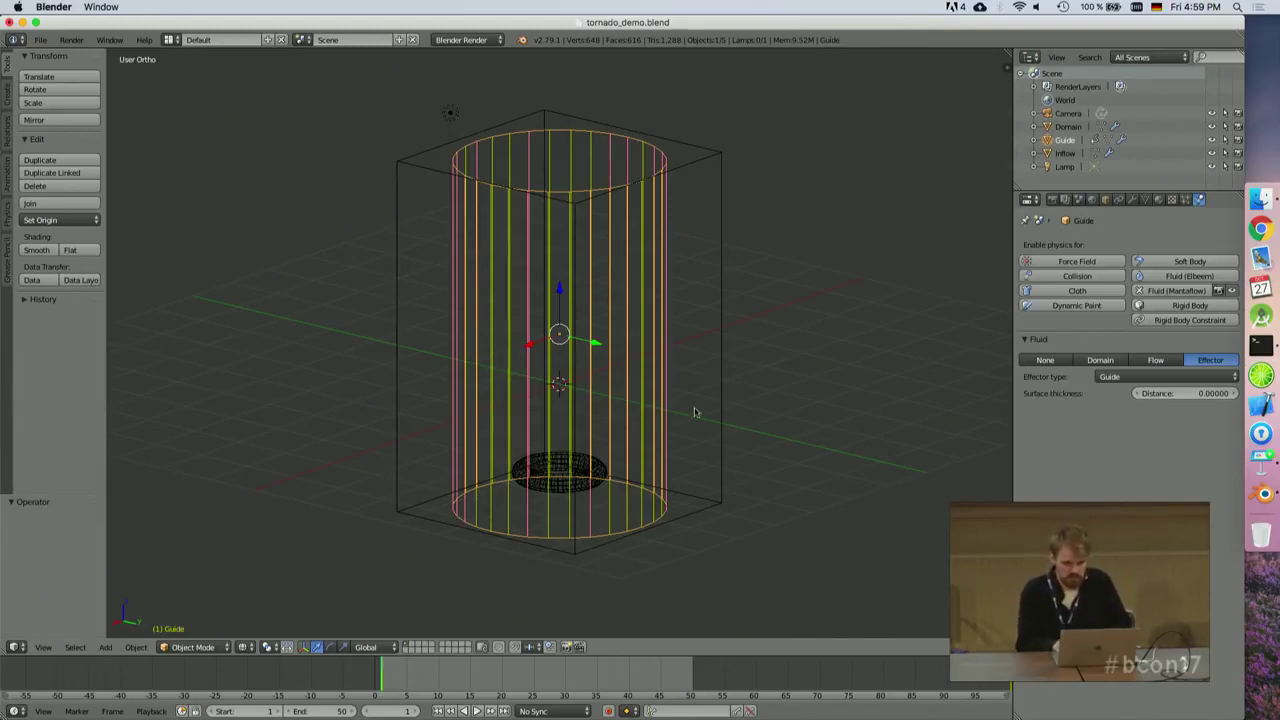
- Play the tornado smoke simulation in the viewport, then stop the playback
{"action": "left_click", "coordinate": [476, 711]}
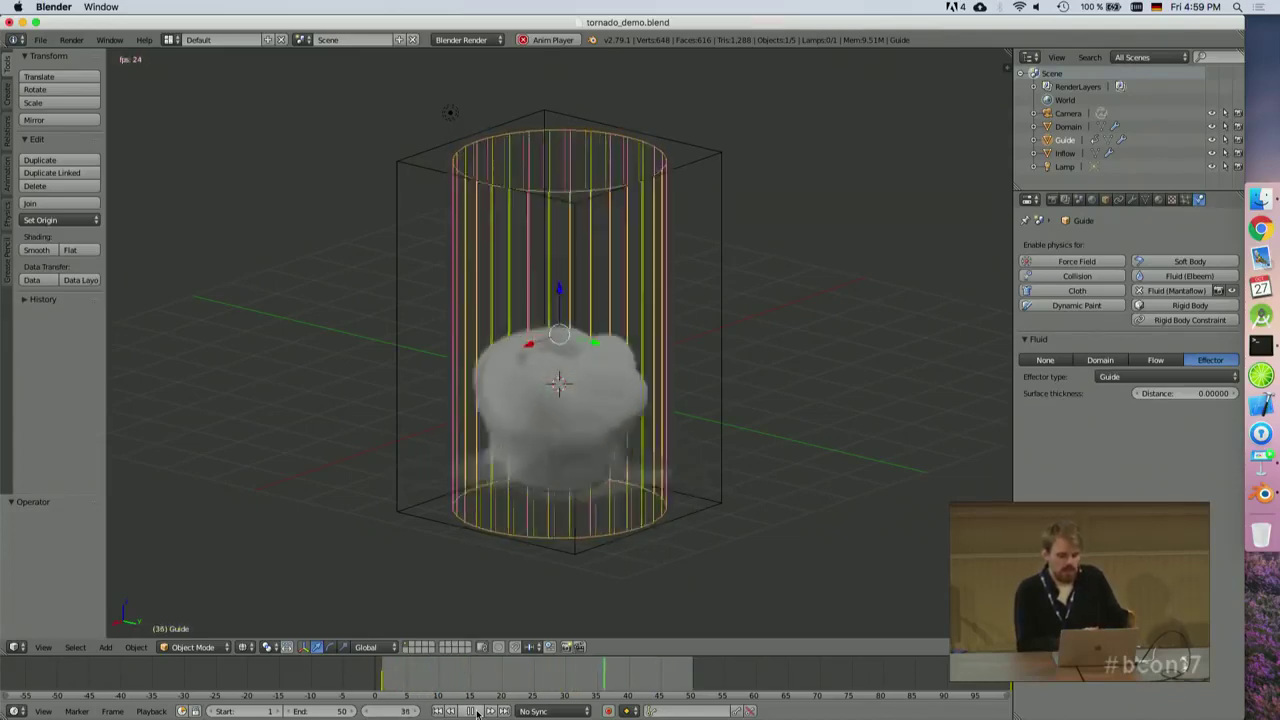
{"action": "left_click", "coordinate": [477, 711]}
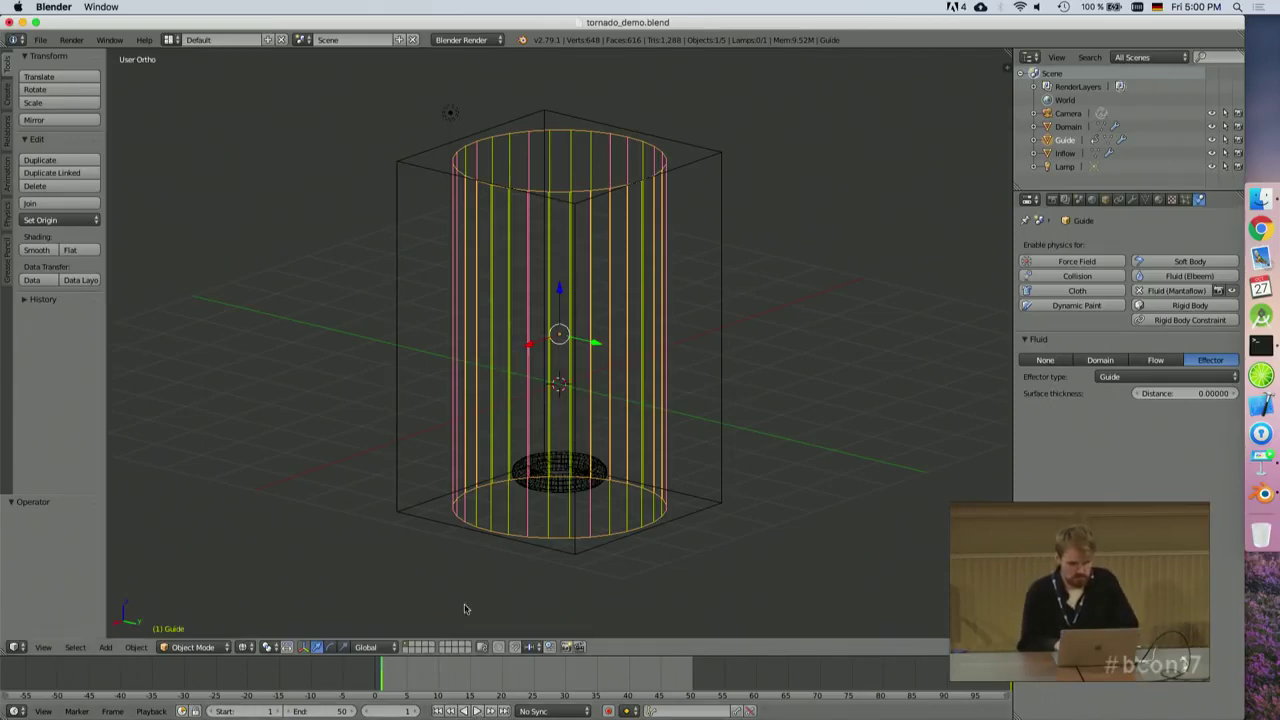
{"action": "key", "text": "super+Tab"}
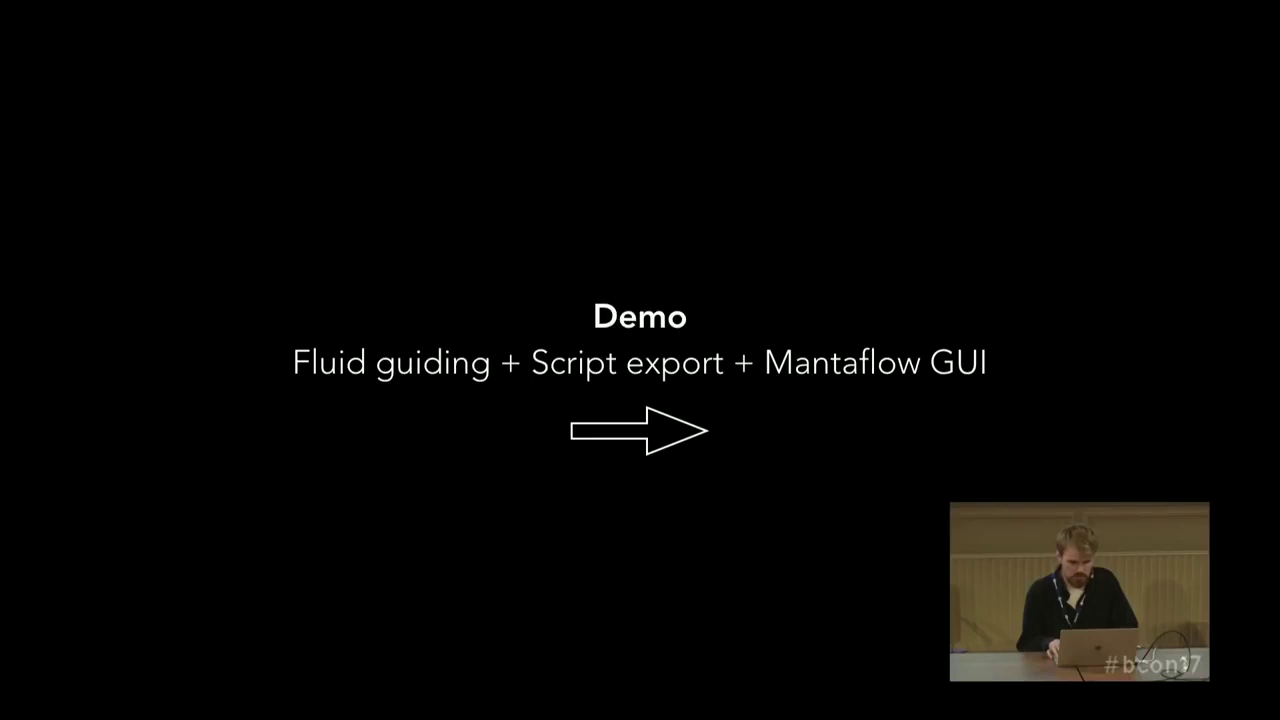
{"action": "key", "text": "super+Tab"}
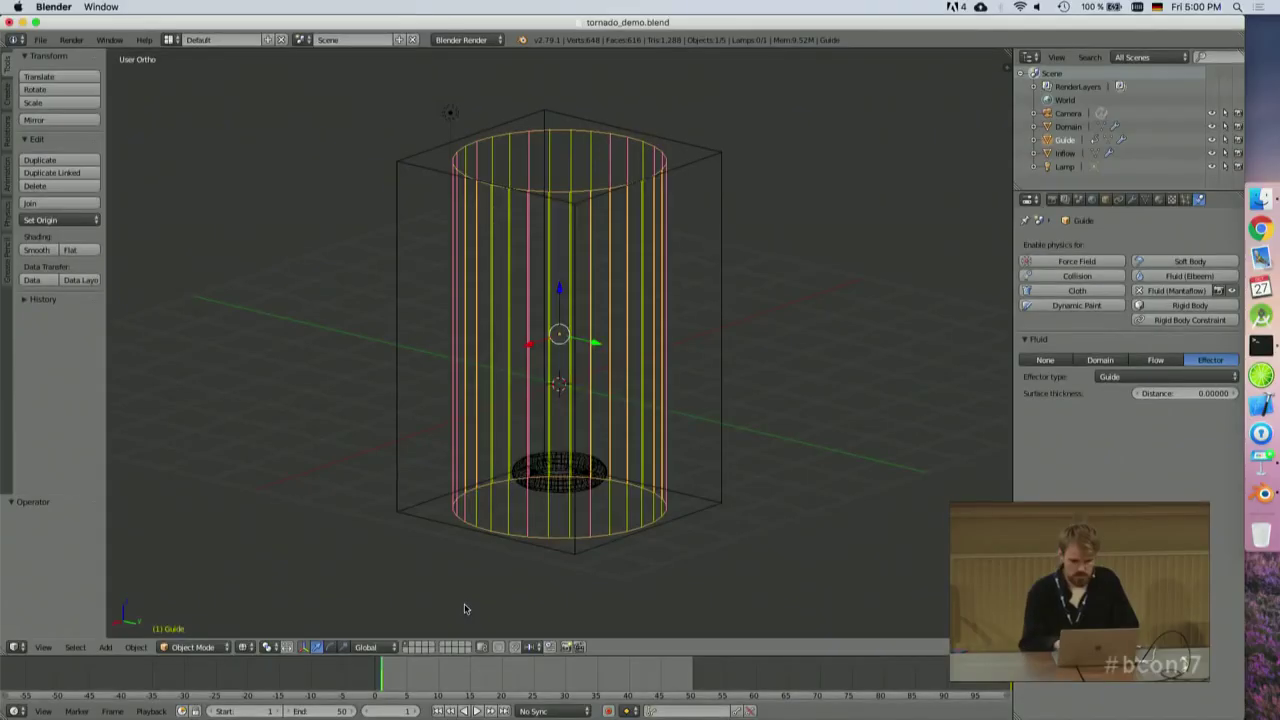
- Select the Domain, bring its fluid script export settings into view, and play the smoke simulation up to frame 31
{"action": "right_click", "coordinate": [722, 474]}
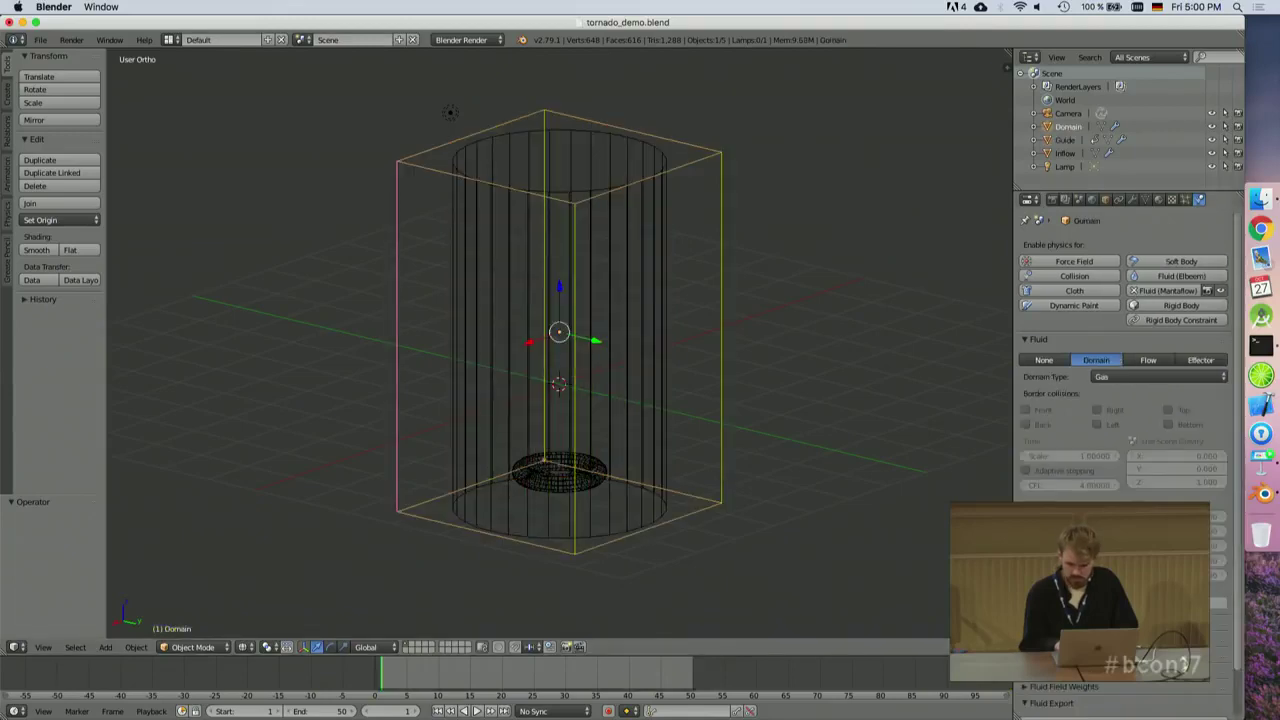
{"action": "scroll", "coordinate": [1125, 400], "scroll_direction": "down", "scroll_amount": 2}
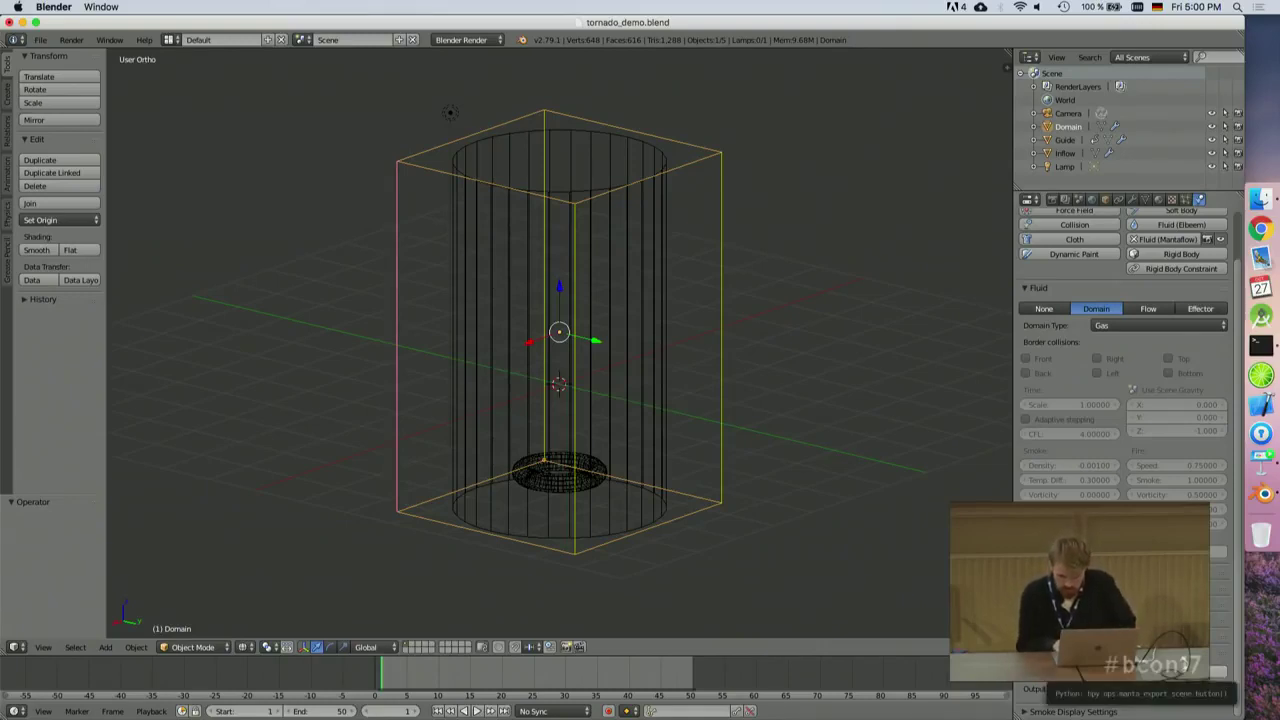
{"action": "key", "text": "alt+a"}
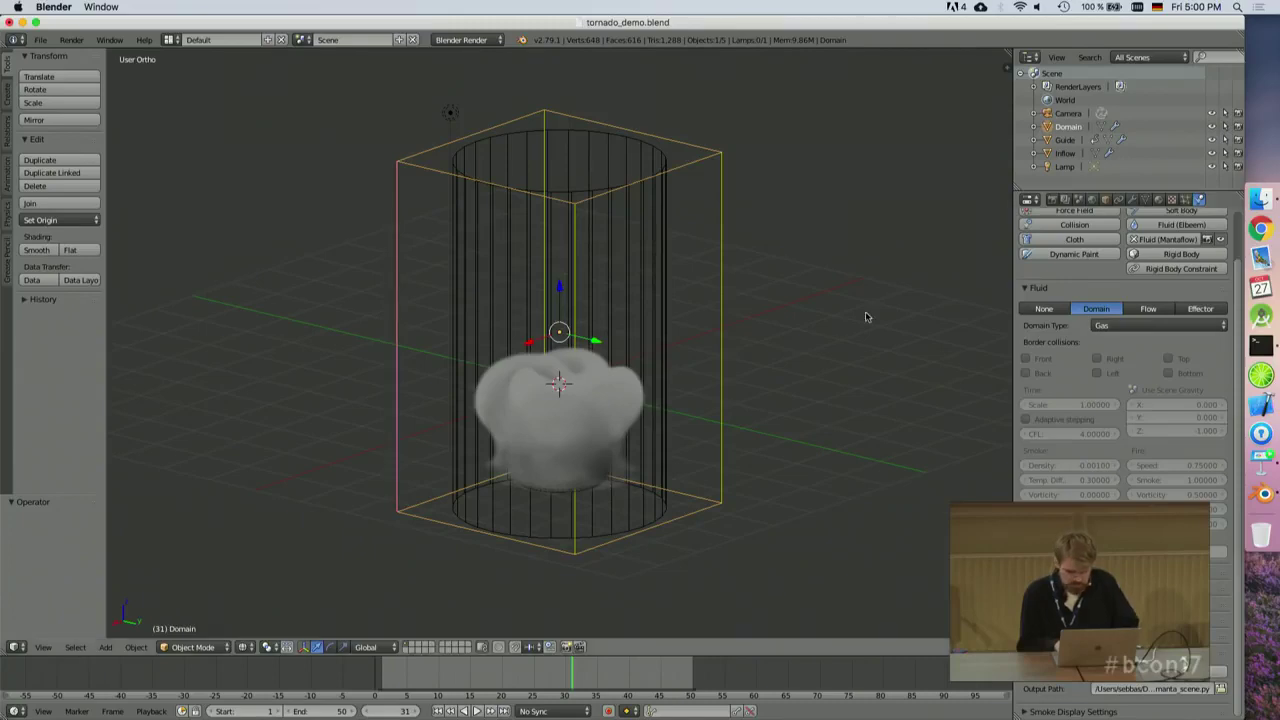
- Switch to Terminal and rerun the ./manta command on the Desktop smoke/manta_scene.py script in the build_gui session
{"action": "key", "text": "super+Tab"}
{"action": "key", "text": "super+Tab"}
{"action": "key", "text": "super+Tab"}
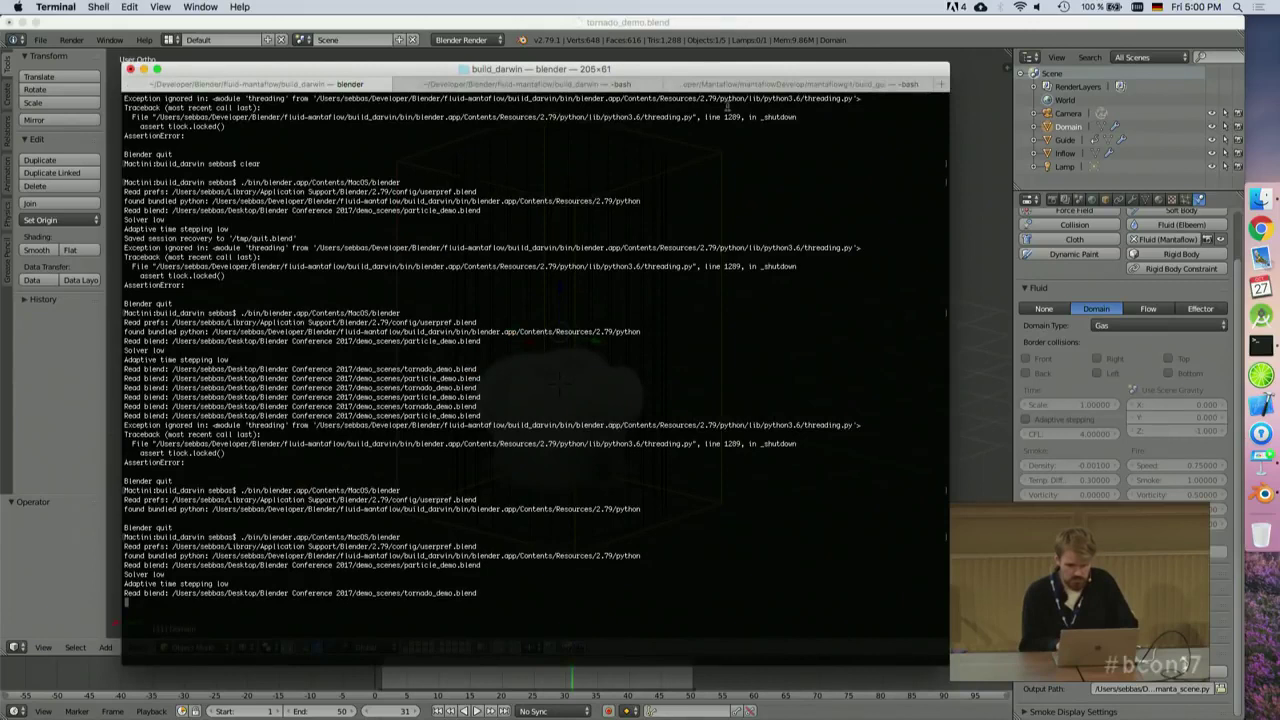
{"action": "left_click", "coordinate": [803, 86]}
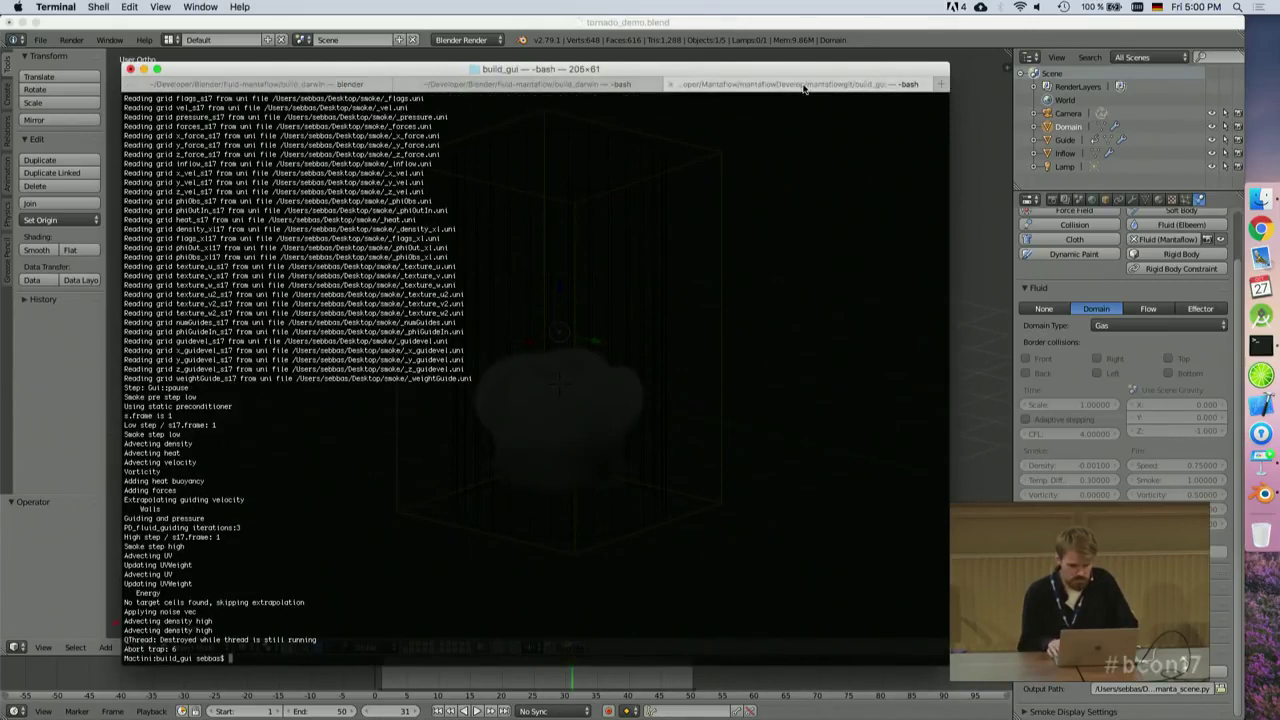
{"action": "key", "text": "Up"}
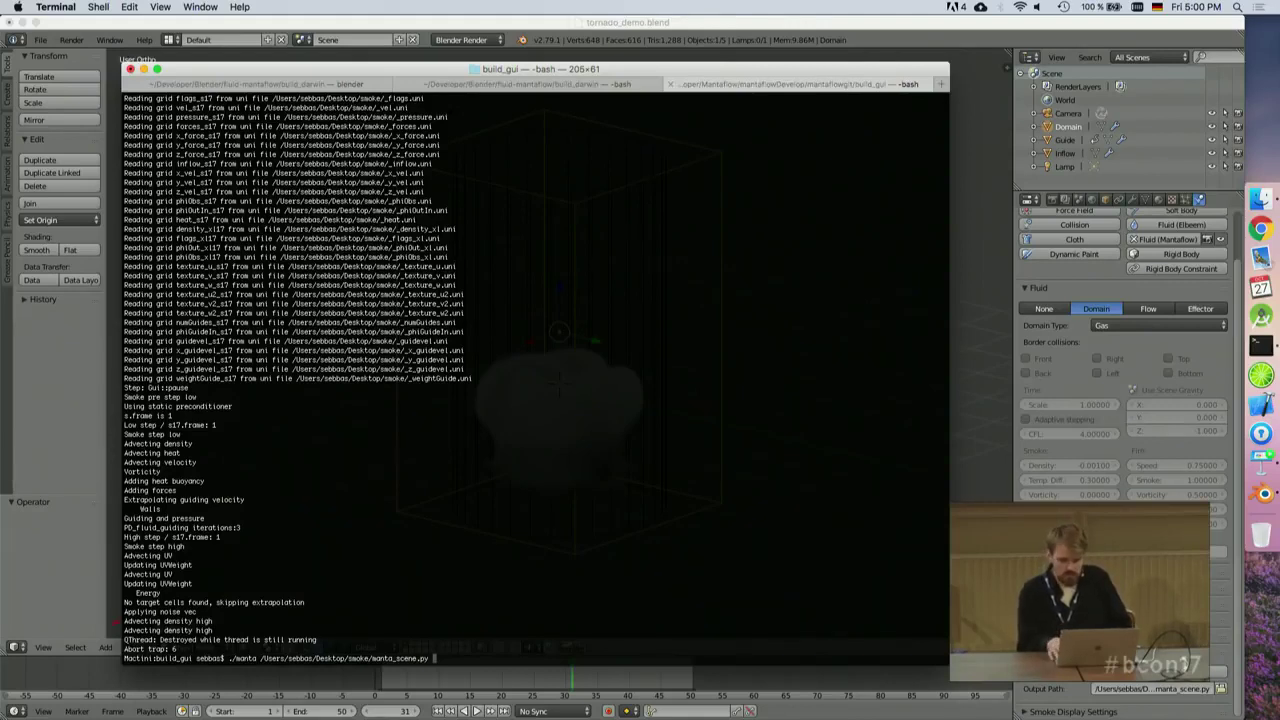
{"action": "key", "text": "Return"}
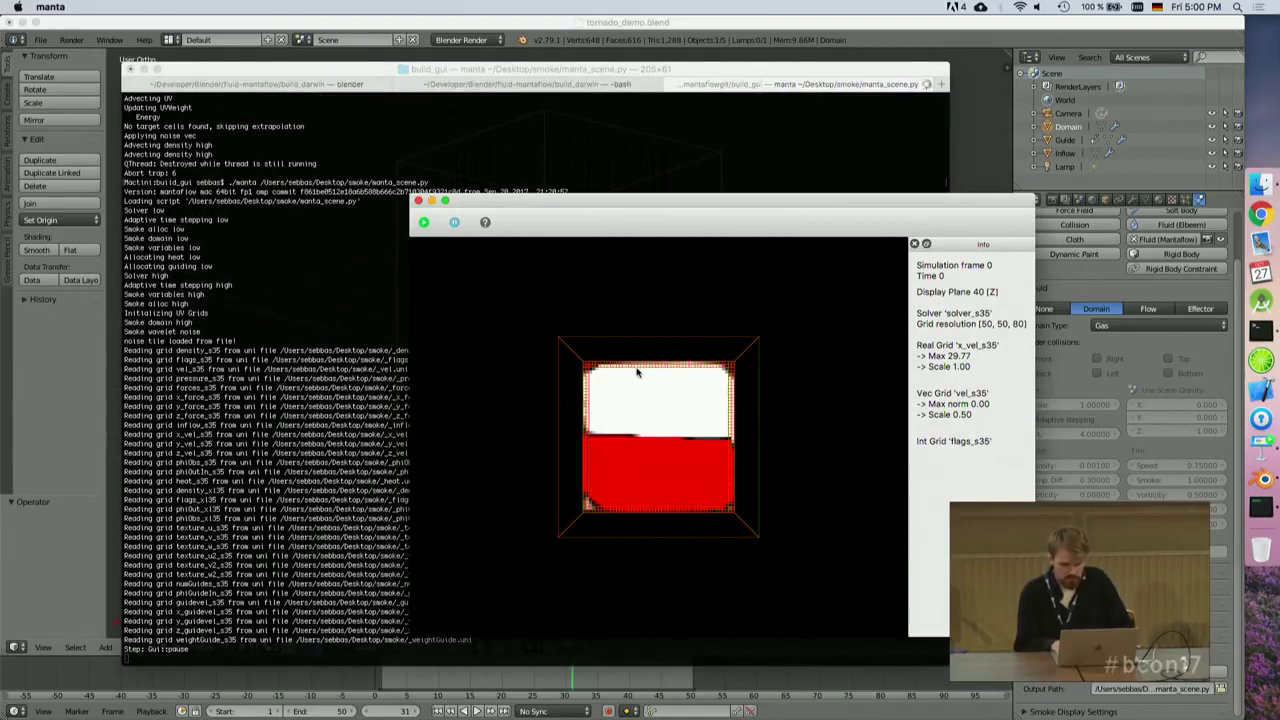
- Cycle the displayed real grid in the Mantaflow viewer through the velocity components to the density grid
{"action": "key", "text": "x"}
{"action": "key", "text": "x"}
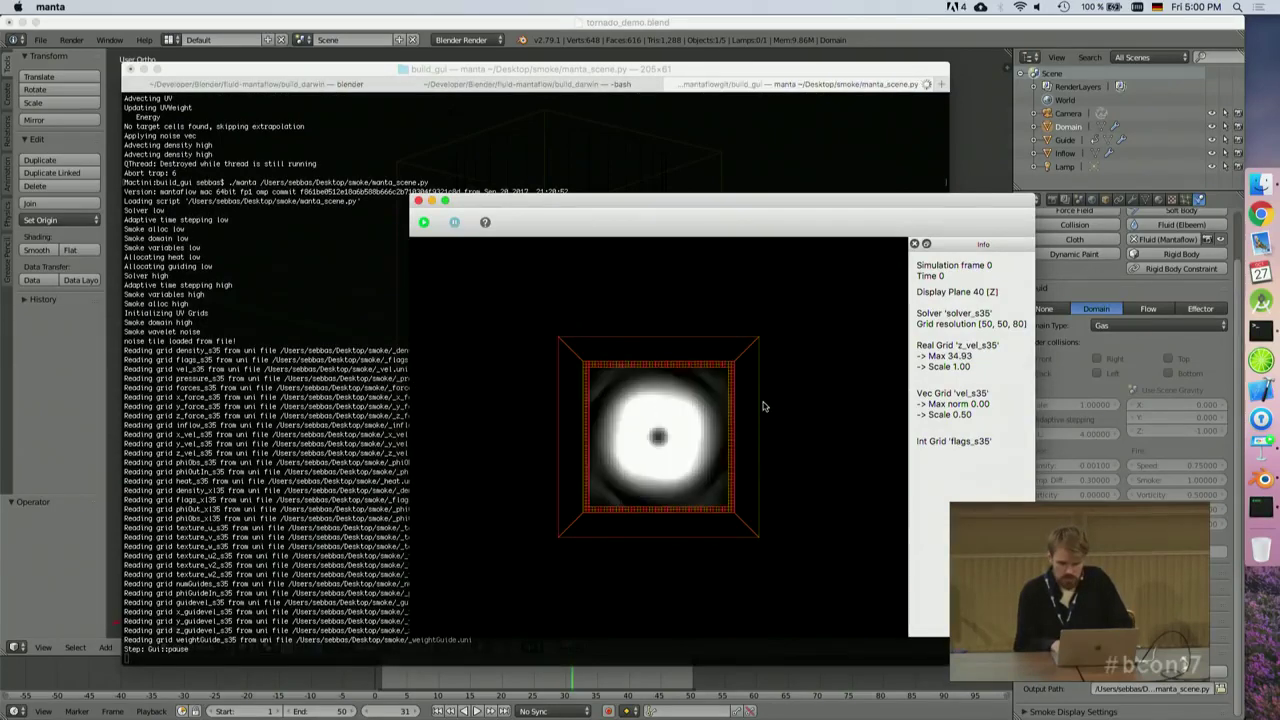
{"action": "key", "text": "x"}
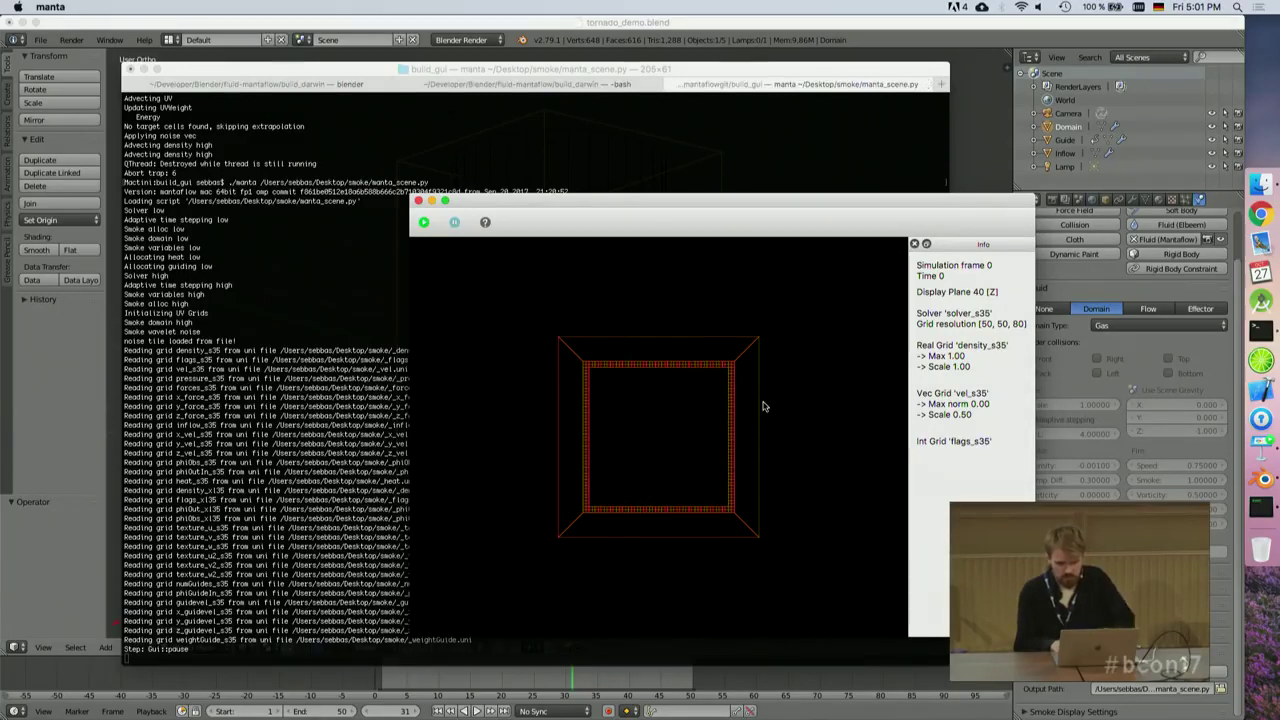
- Sweep the Z display plane back and forth through the domain to examine the density slices
{"action": "key", "text": "minus"}
{"action": "key", "text": "minus"}
{"action": "key", "text": "minus"}
{"action": "key", "text": "minus"}
{"action": "key", "text": "minus"}
{"action": "key", "text": "minus"}
{"action": "key", "text": "minus"}
{"action": "key", "text": "minus"}
{"action": "key", "text": "minus"}
{"action": "key", "text": "minus"}
{"action": "key", "text": "minus"}
{"action": "key", "text": "minus"}
{"action": "key", "text": "minus"}
{"action": "key", "text": "minus"}
{"action": "key", "text": "minus"}
{"action": "key", "text": "minus"}
{"action": "key", "text": "minus"}
{"action": "key", "text": "minus"}
{"action": "key", "text": "minus"}
{"action": "key", "text": "minus"}
{"action": "key", "text": "minus"}
{"action": "key", "text": "minus"}
{"action": "key", "text": "minus"}
{"action": "key", "text": "minus"}
{"action": "key", "text": "minus"}
{"action": "key", "text": "minus"}
{"action": "key", "text": "plus"}
{"action": "key", "text": "plus"}
{"action": "key", "text": "plus"}
{"action": "key", "text": "plus"}
{"action": "key", "text": "plus"}
{"action": "key", "text": "plus"}
{"action": "key", "text": "plus"}
{"action": "key", "text": "plus"}
{"action": "key", "text": "plus"}
{"action": "key", "text": "plus"}
{"action": "key", "text": "plus"}
{"action": "key", "text": "plus"}
{"action": "key", "text": "plus"}
{"action": "key", "text": "plus"}
{"action": "key", "text": "plus"}
{"action": "key", "text": "plus"}
{"action": "key", "text": "plus"}
{"action": "key", "text": "plus"}
{"action": "key", "text": "plus"}
{"action": "key", "text": "plus"}
{"action": "key", "text": "minus"}
{"action": "key", "text": "minus"}
{"action": "key", "text": "minus"}
{"action": "key", "text": "minus"}
{"action": "key", "text": "minus"}
{"action": "key", "text": "minus"}
{"action": "key", "text": "minus"}
{"action": "key", "text": "minus"}
{"action": "key", "text": "minus"}
{"action": "key", "text": "minus"}
{"action": "key", "text": "minus"}
{"action": "key", "text": "minus"}
{"action": "key", "text": "minus"}
{"action": "key", "text": "minus"}
{"action": "key", "text": "minus"}
{"action": "key", "text": "minus"}
{"action": "key", "text": "minus"}
{"action": "key", "text": "minus"}
{"action": "key", "text": "minus"}
{"action": "key", "text": "minus"}
{"action": "key", "text": "minus"}
{"action": "key", "text": "minus"}
{"action": "key", "text": "minus"}
{"action": "key", "text": "minus"}
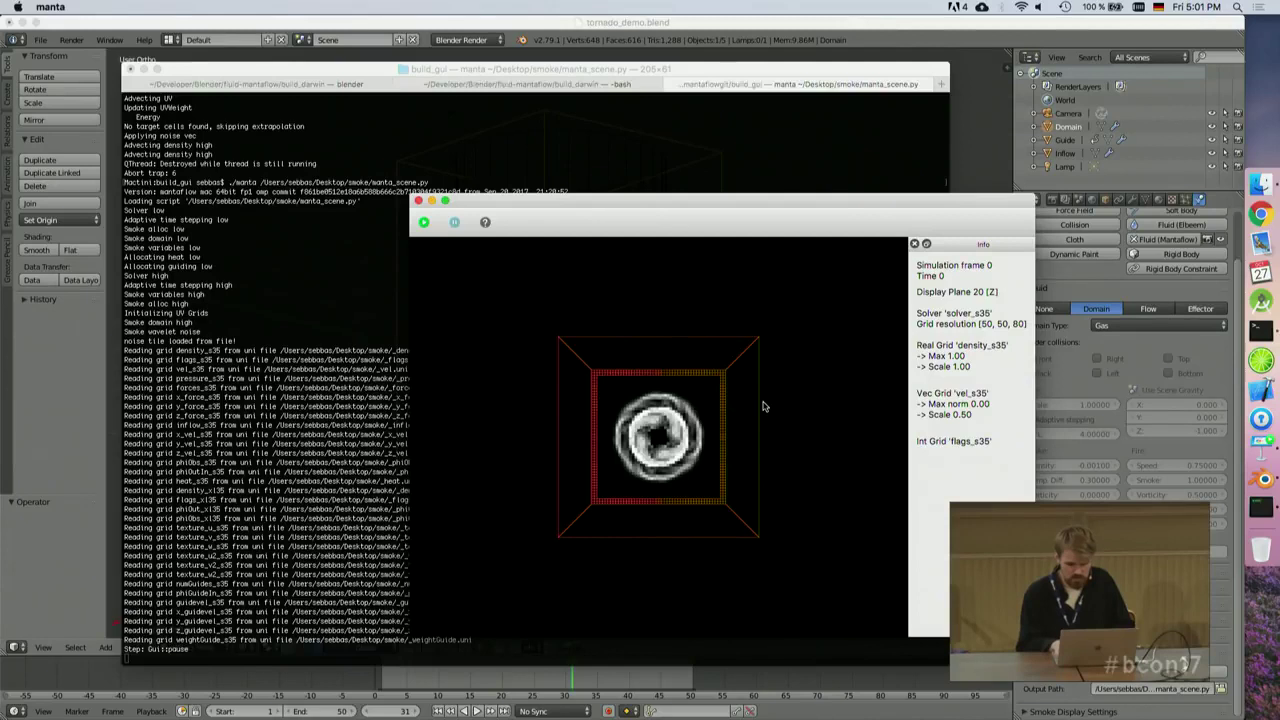
- Advance the simulation to frame 31 and reduce the velocity vector display scale to 0.25
{"action": "key", "text": "space"}
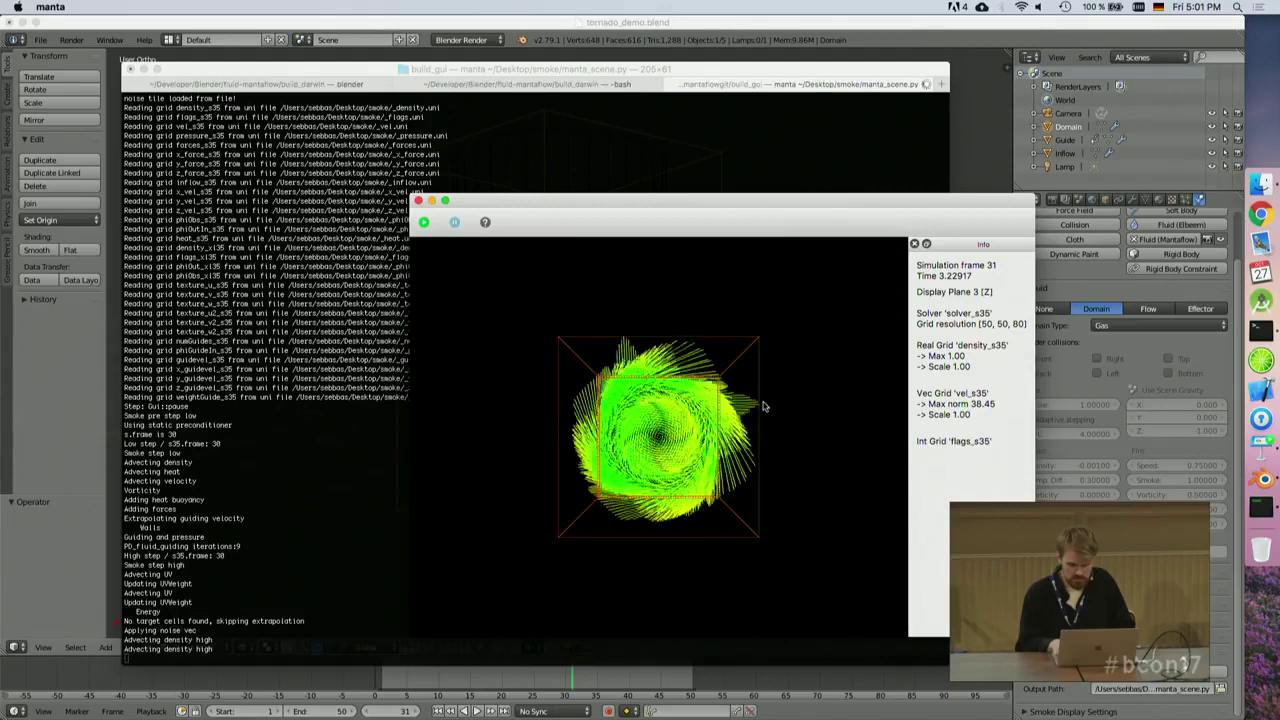
{"action": "key", "text": "alt+plus"}
{"action": "key", "text": "alt+minus"}
{"action": "key", "text": "alt+minus"}
{"action": "key", "text": "alt+minus"}
- Move the Z display plane up through the velocity field and back down to plane 2 to examine the swirl
{"action": "key", "text": "plus"}
{"action": "key", "text": "plus"}
{"action": "key", "text": "plus"}
{"action": "key", "text": "plus"}
{"action": "key", "text": "plus"}
{"action": "key", "text": "plus"}
{"action": "key", "text": "plus"}
{"action": "key", "text": "plus"}
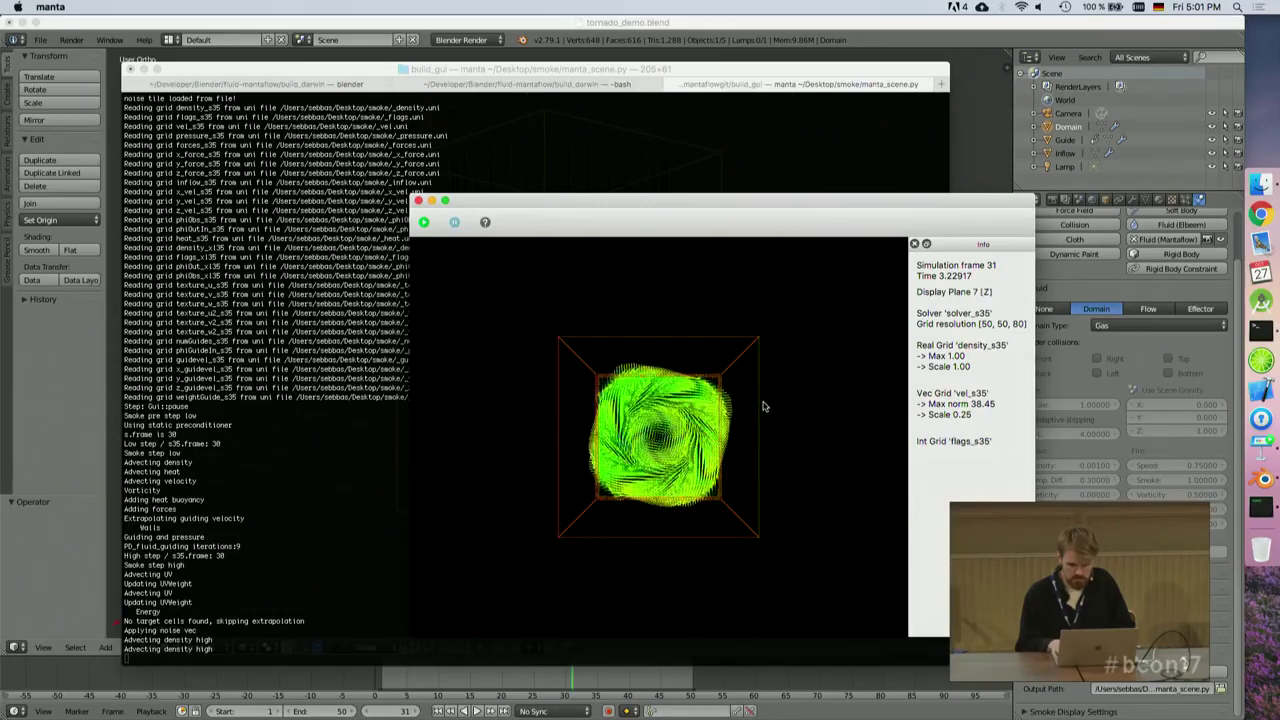
{"action": "key", "text": "minus"}
{"action": "key", "text": "minus"}
{"action": "key", "text": "minus"}
{"action": "key", "text": "minus"}
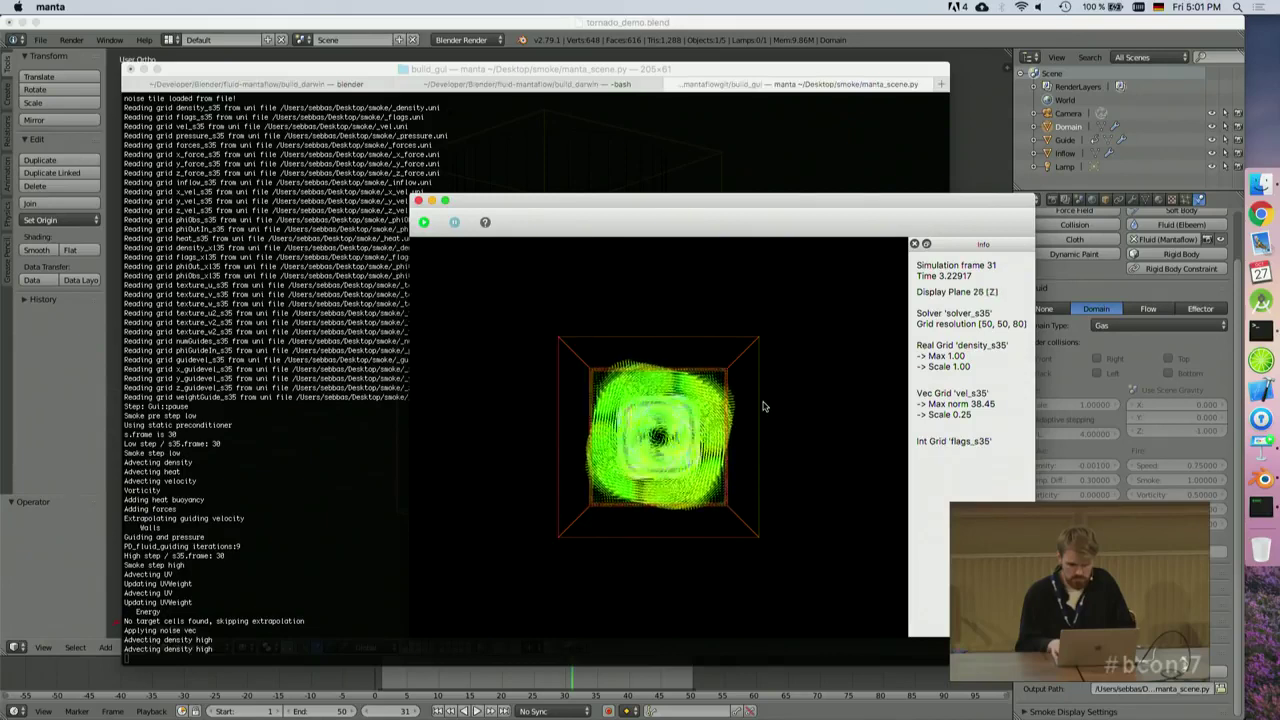
{"action": "key", "text": "minus"}
{"action": "key", "text": "minus"}
{"action": "key", "text": "minus"}
{"action": "key", "text": "minus"}
{"action": "key", "text": "minus"}
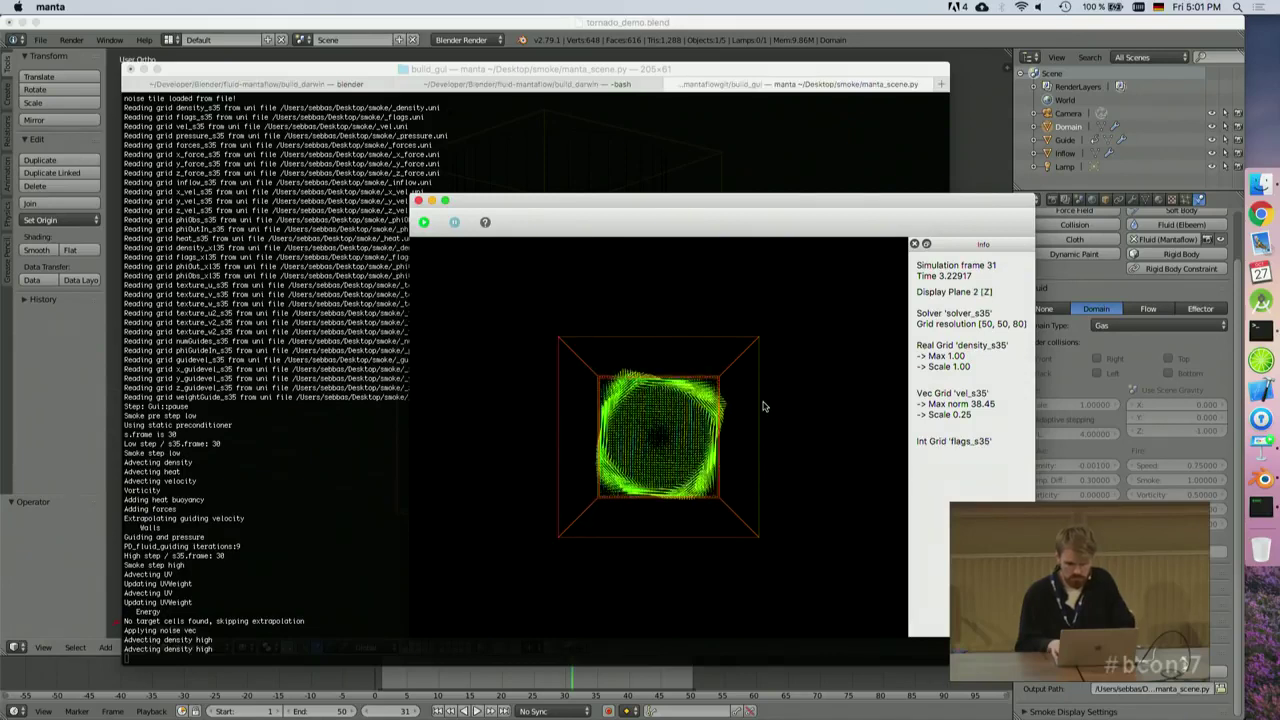
- Cycle through the real grids from pressure to weightGuide, and show the phiOut grid of the high-resolution xl solver
{"action": "key", "text": "a"}
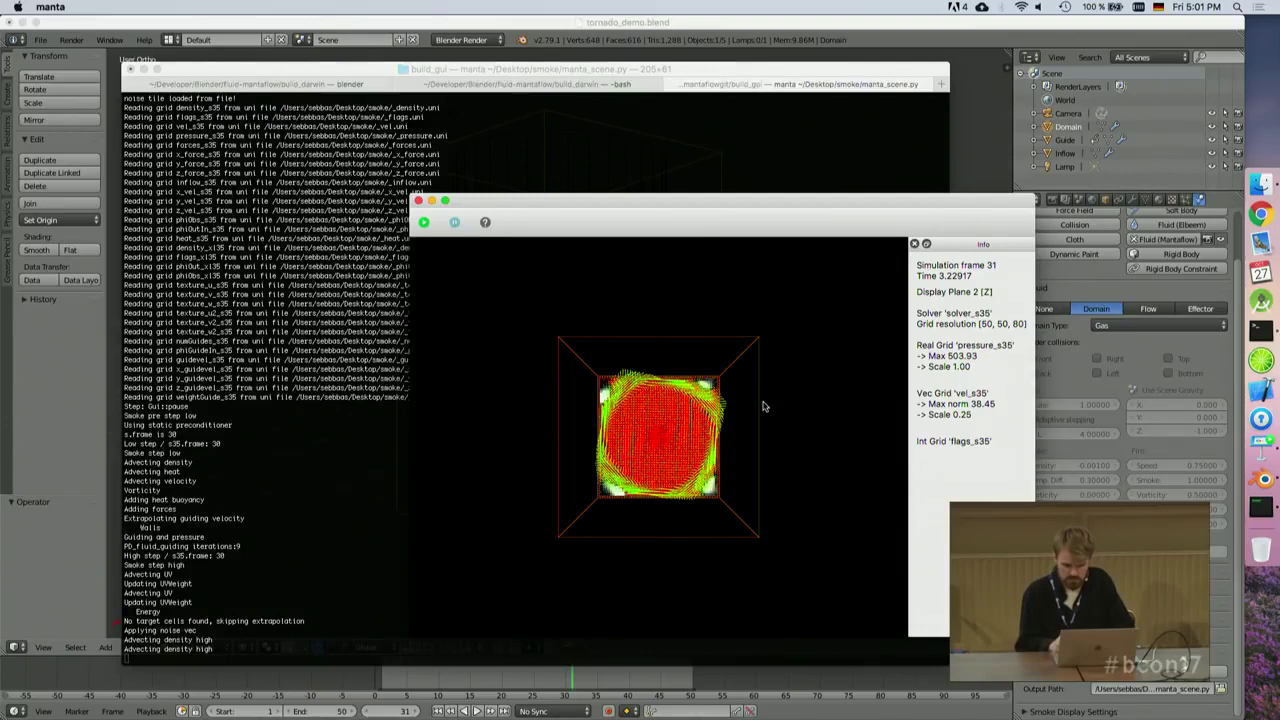
{"action": "key", "text": "a"}
{"action": "key", "text": "a"}
{"action": "key", "text": "a"}
{"action": "key", "text": "a"}
{"action": "key", "text": "a"}
{"action": "key", "text": "a"}
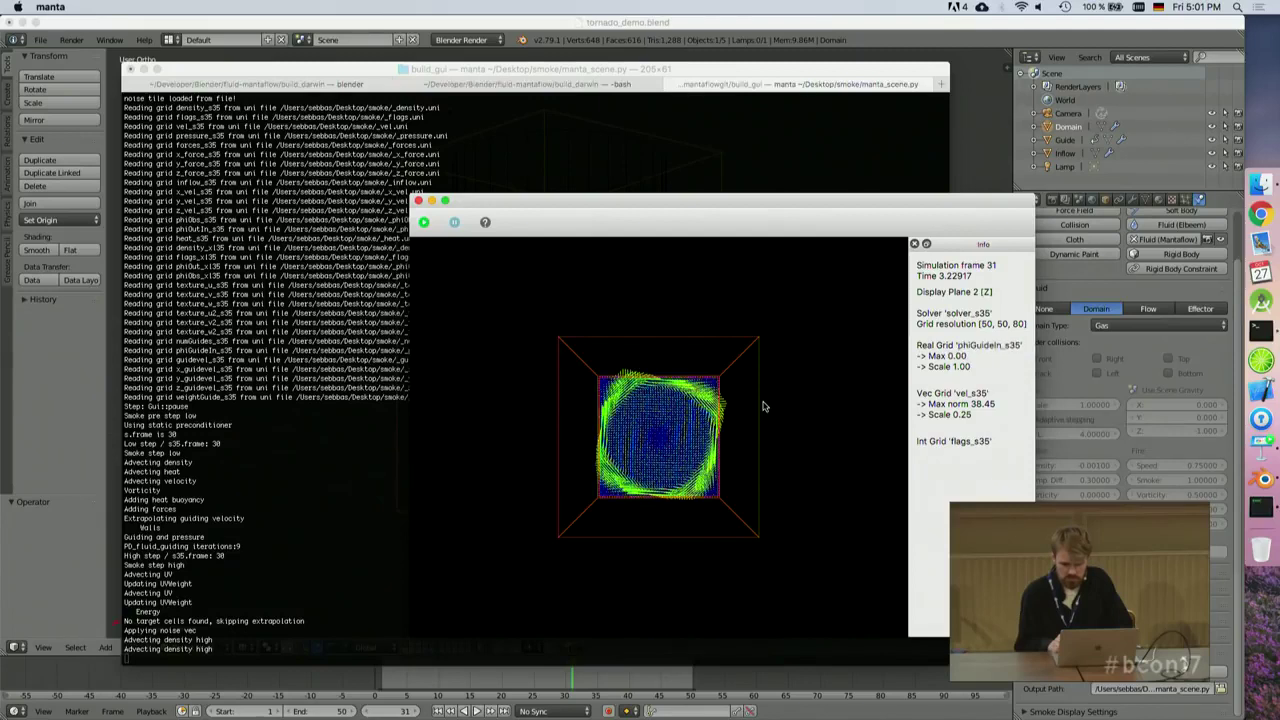
{"action": "key", "text": "a"}
{"action": "key", "text": "a"}
{"action": "key", "text": "a"}
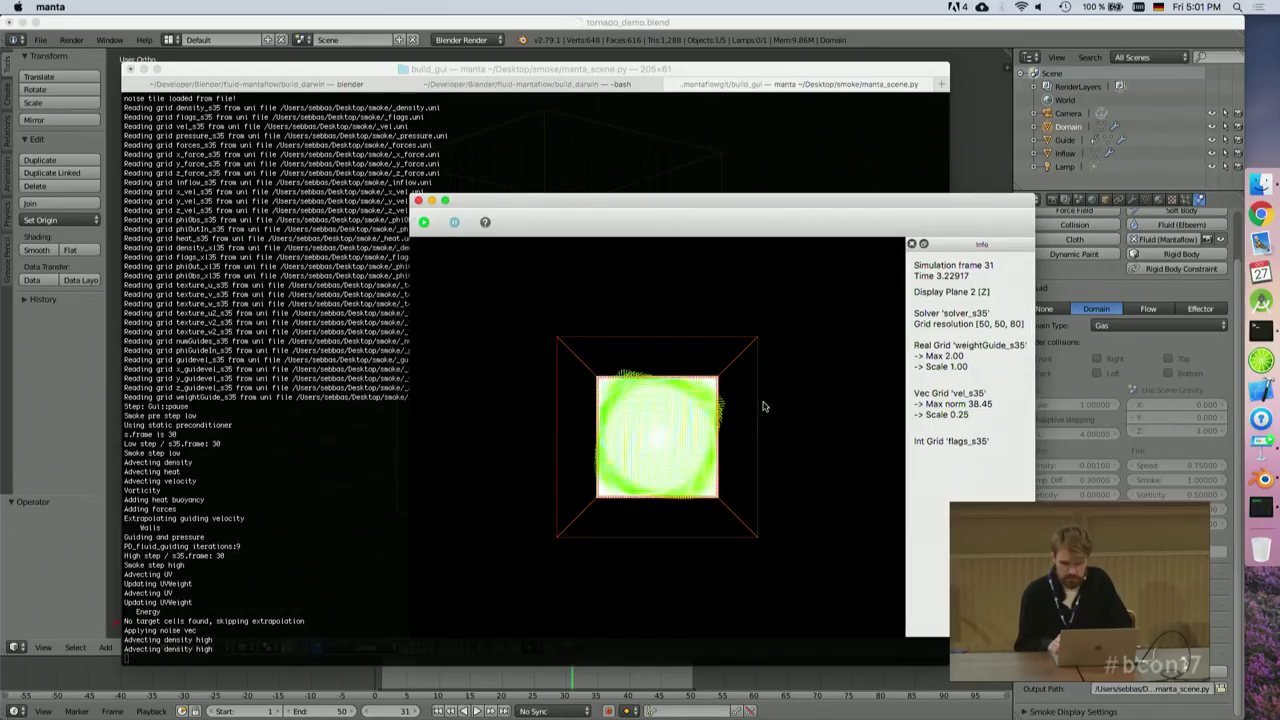
{"action": "key", "text": "Page_Up"}
{"action": "key", "text": "a"}
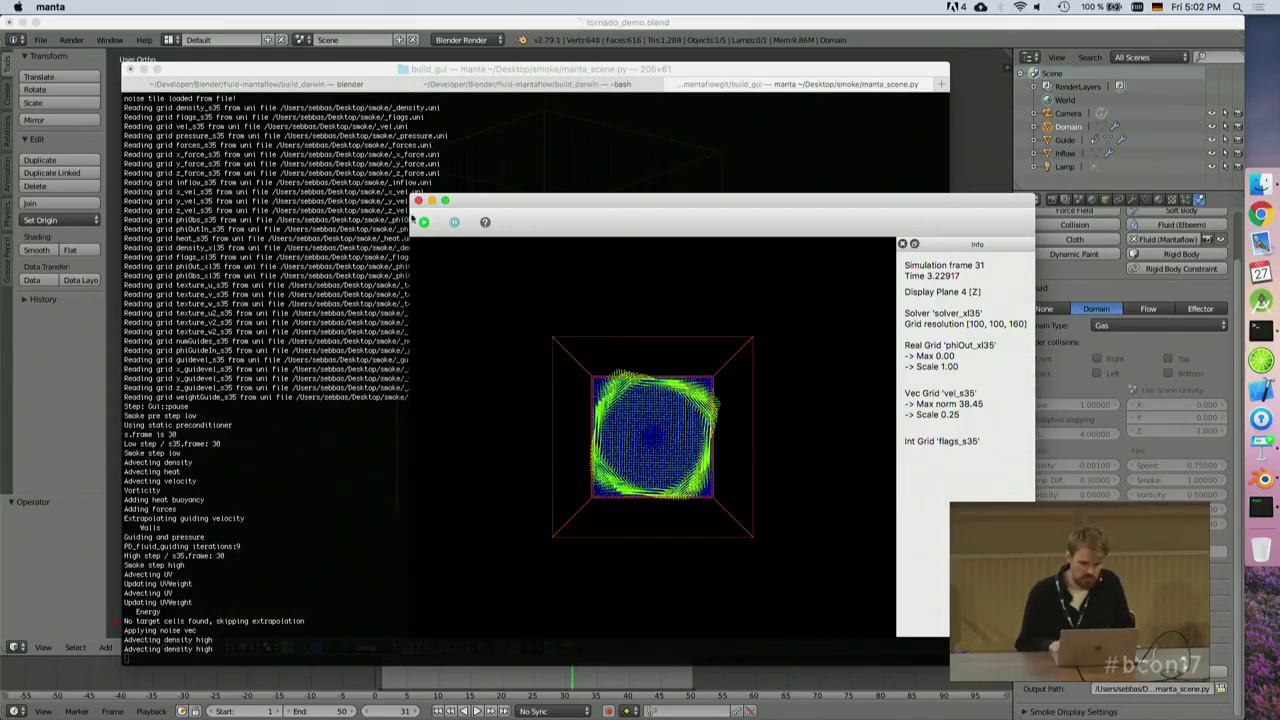
- Close the Mantaflow viewer, ignore the crash report, and switch back to the slide presentation
{"action": "left_click", "coordinate": [419, 201]}
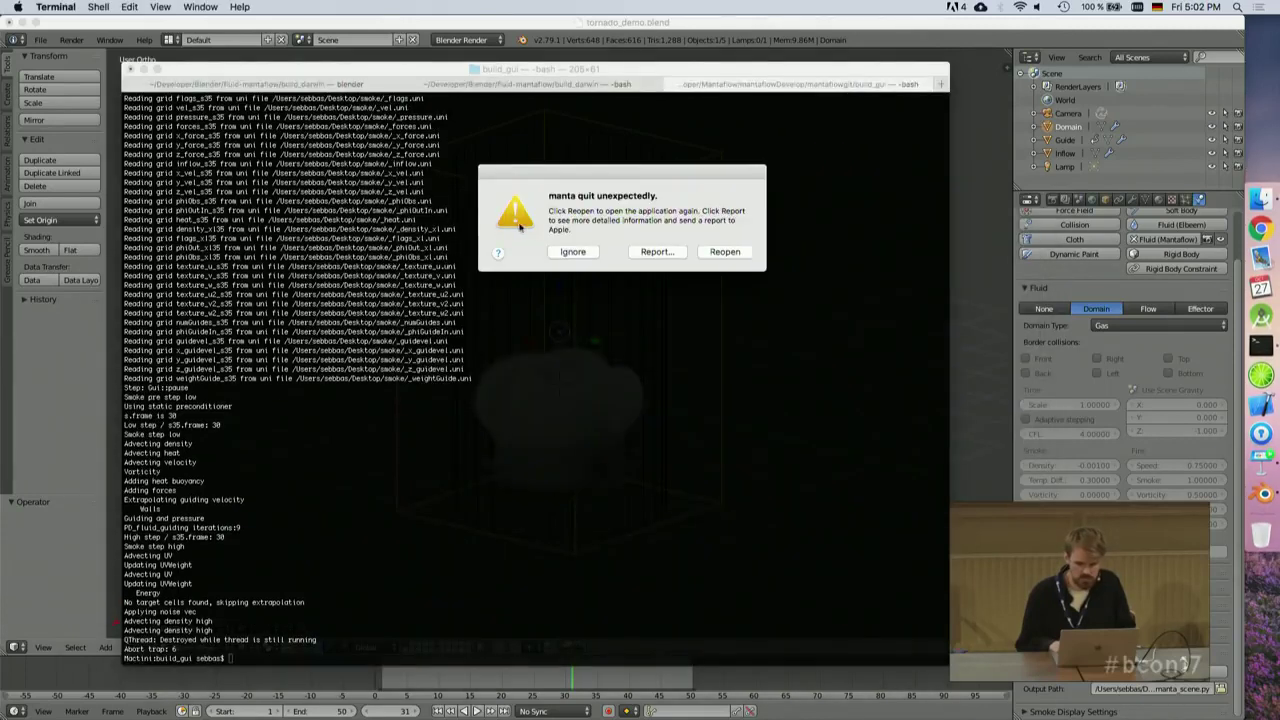
{"action": "left_click", "coordinate": [572, 252]}
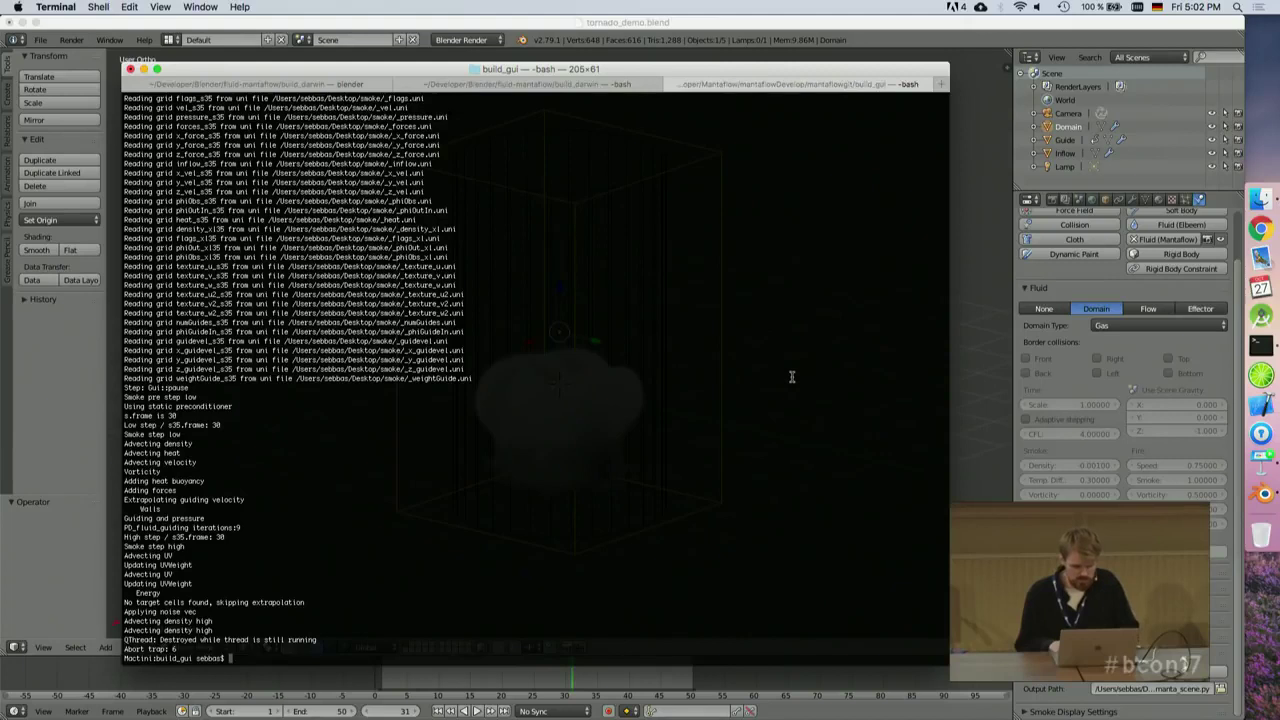
{"action": "key", "text": "super+Tab"}
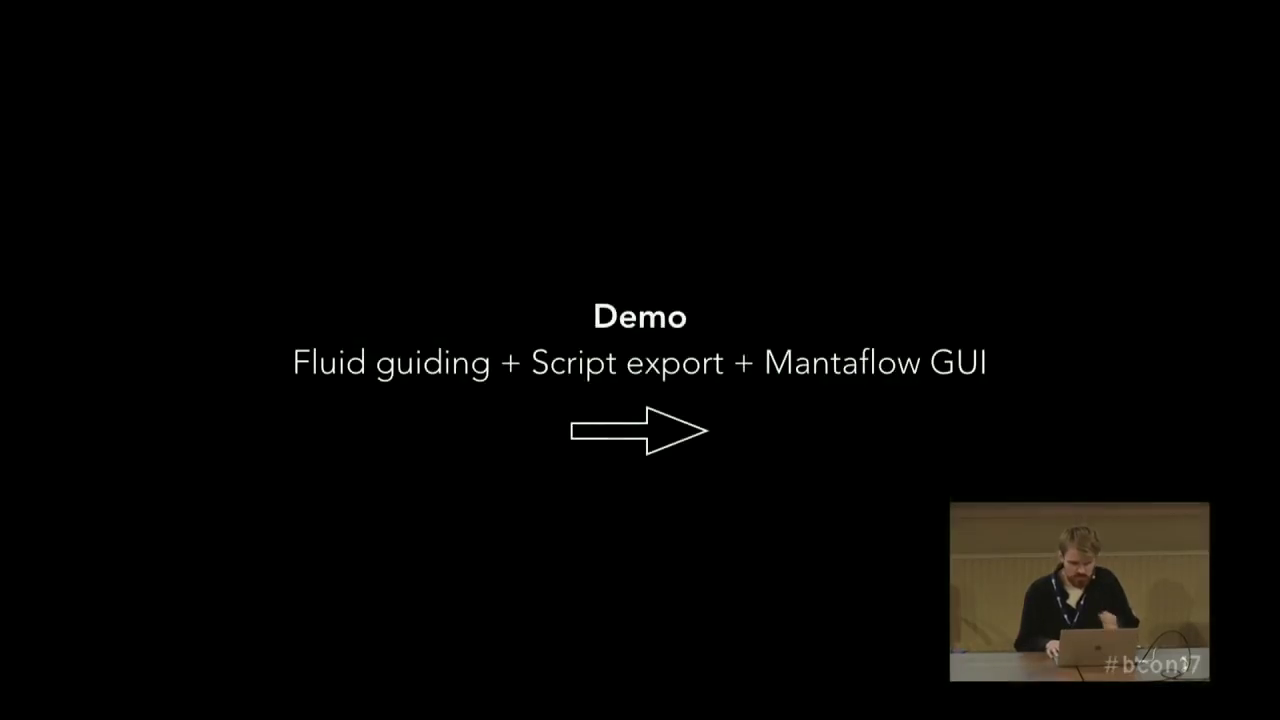